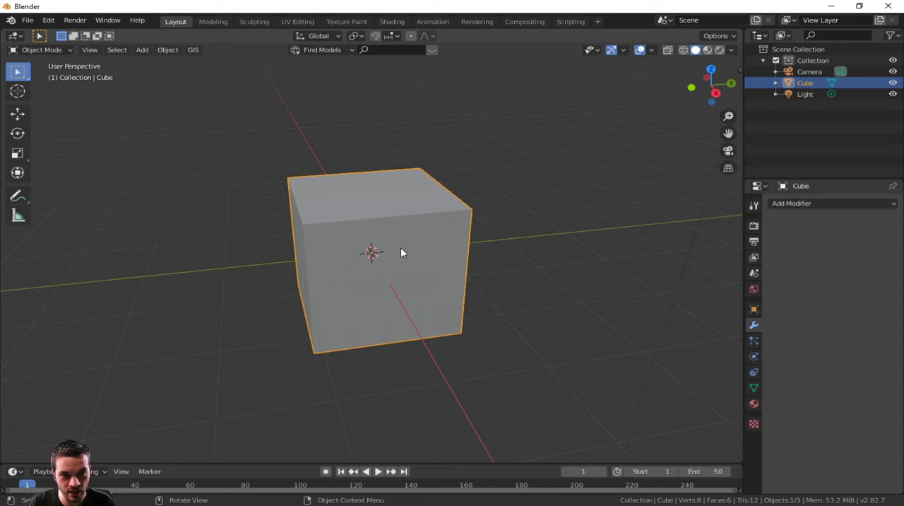
# Step: Add a centred loop cut through the cube in Edit Mode, splitting it into two halves along Y
pyautogui.press('Tab')
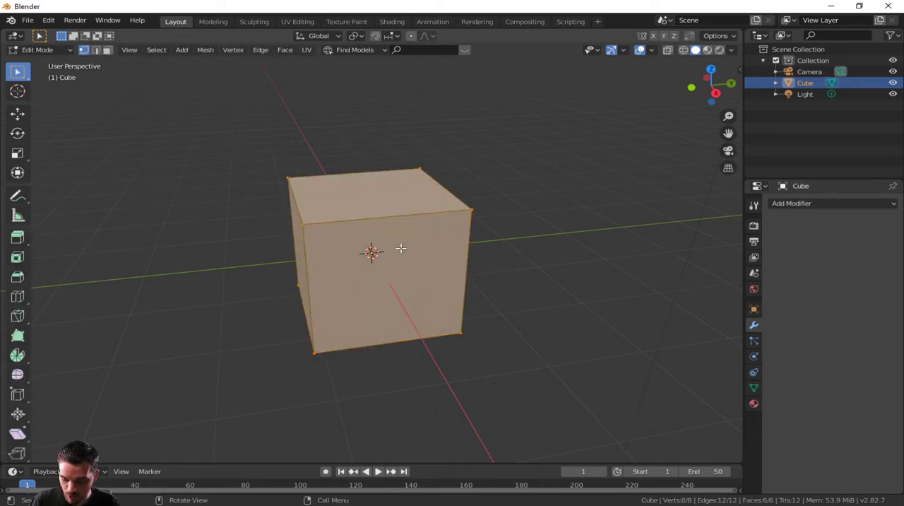
pyautogui.hotkey('ctrl', 'r')
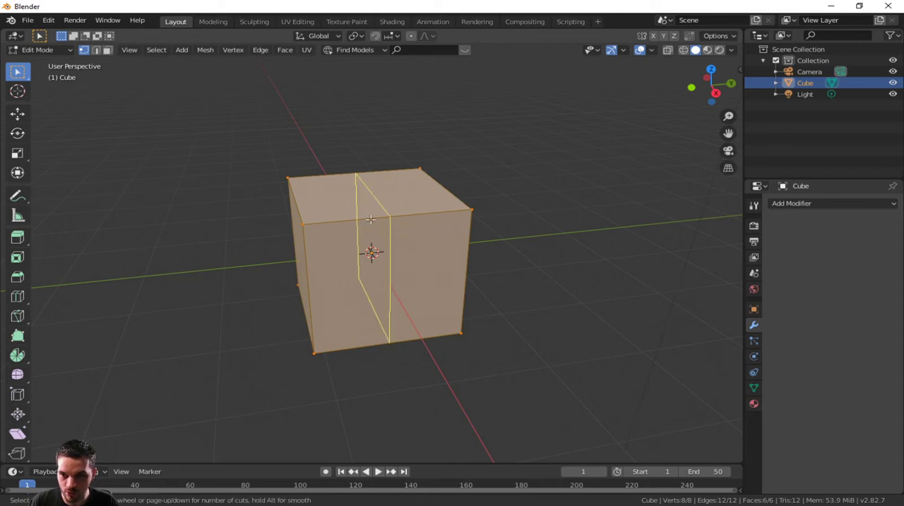
pyautogui.click(370, 209)
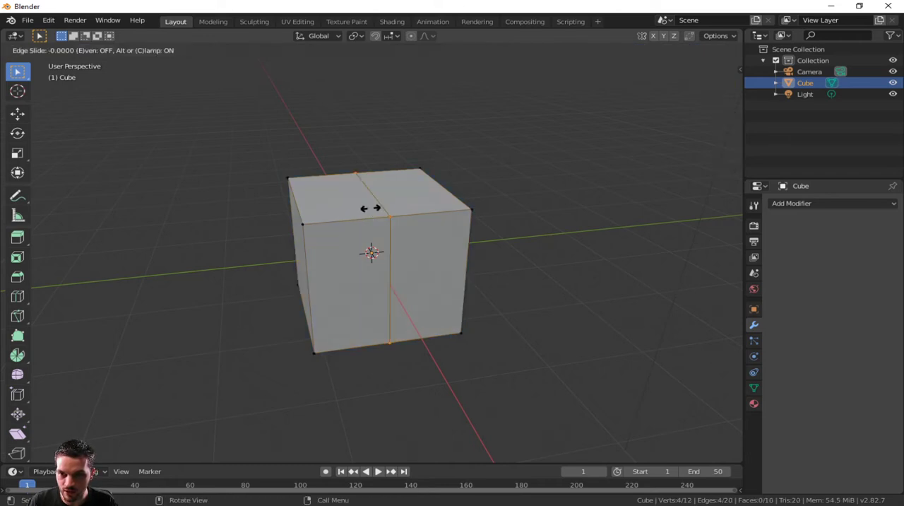
pyautogui.rightClick(403, 191)
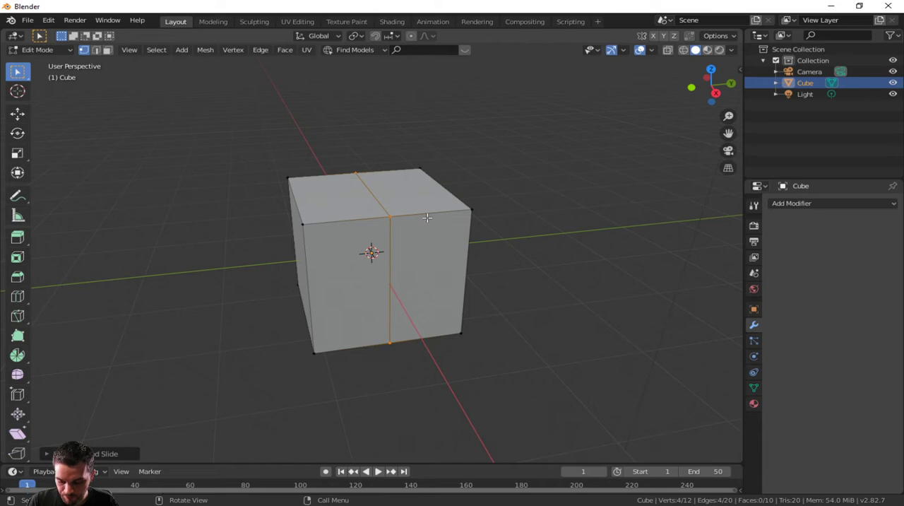
# Step: Select all faces on the cube's positive Y half in right orthographic view with X-ray on, and delete them
pyautogui.press('3')
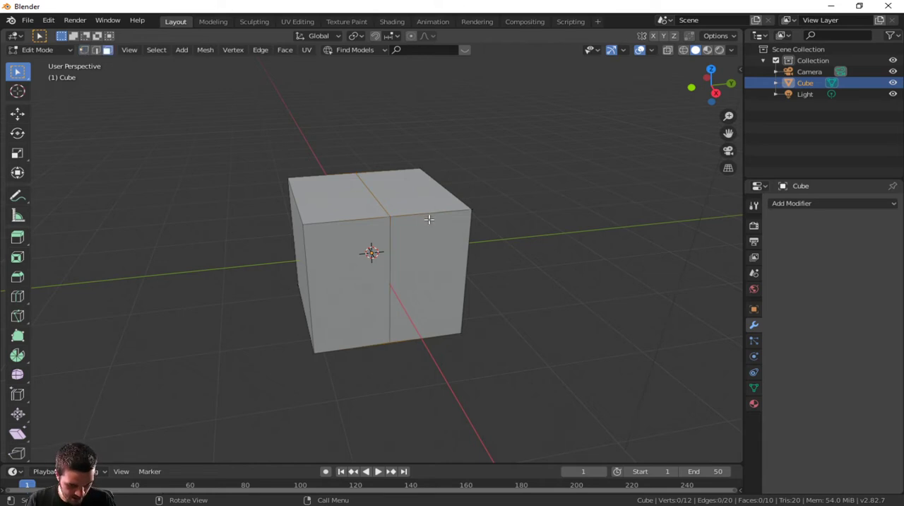
pyautogui.press('KP_3')
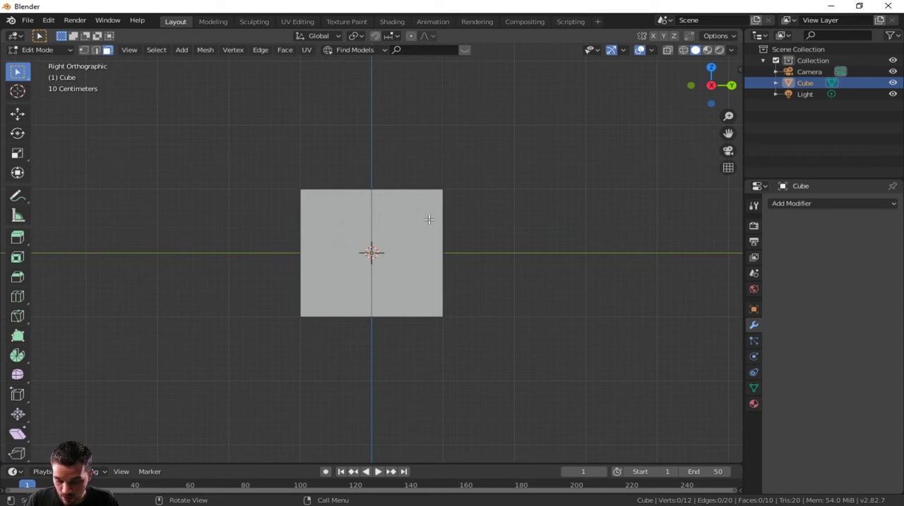
pyautogui.click(667, 50)
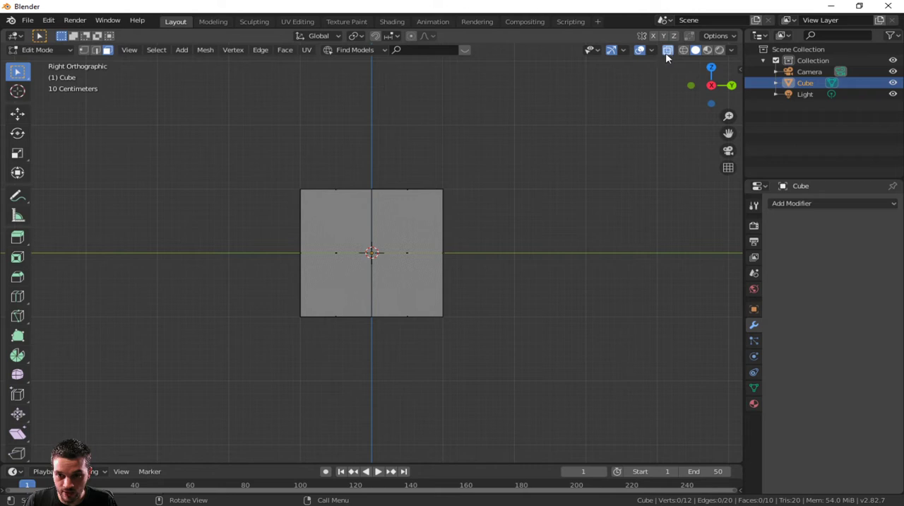
pyautogui.moveTo(374, 155); pyautogui.dragTo(487, 362)
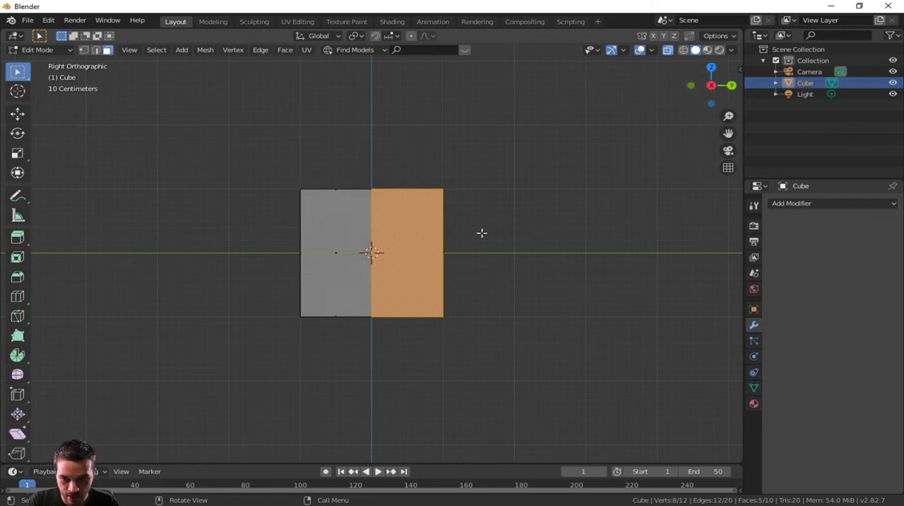
pyautogui.press('x')
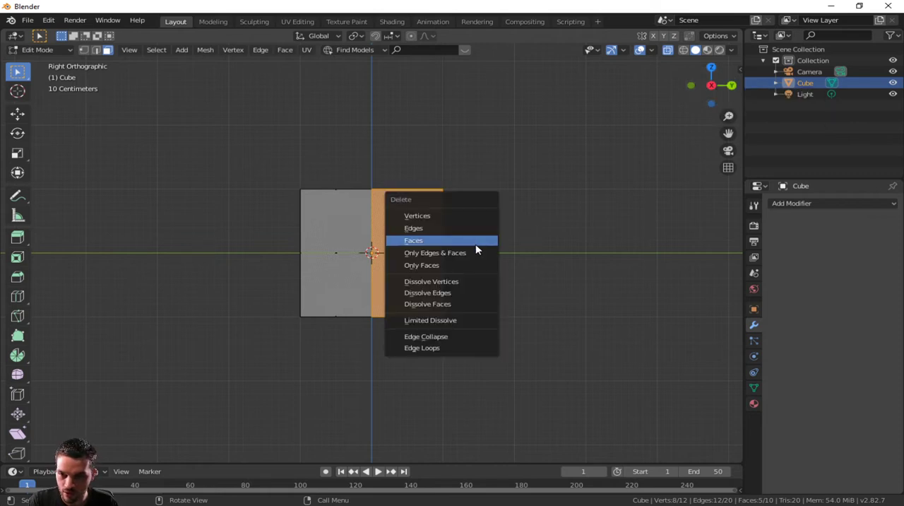
pyautogui.click(461, 241)
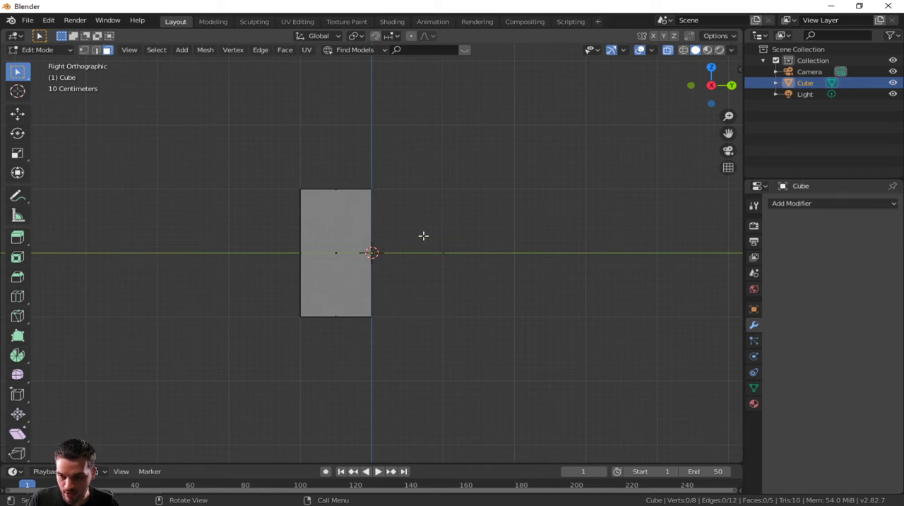
# Step: Return to Object Mode and add a Mirror modifier to the half cube
pyautogui.moveTo(423, 235); pyautogui.dragTo(391, 276, button='middle')
pyautogui.scroll(-2, 428, 261)
pyautogui.press('Tab')
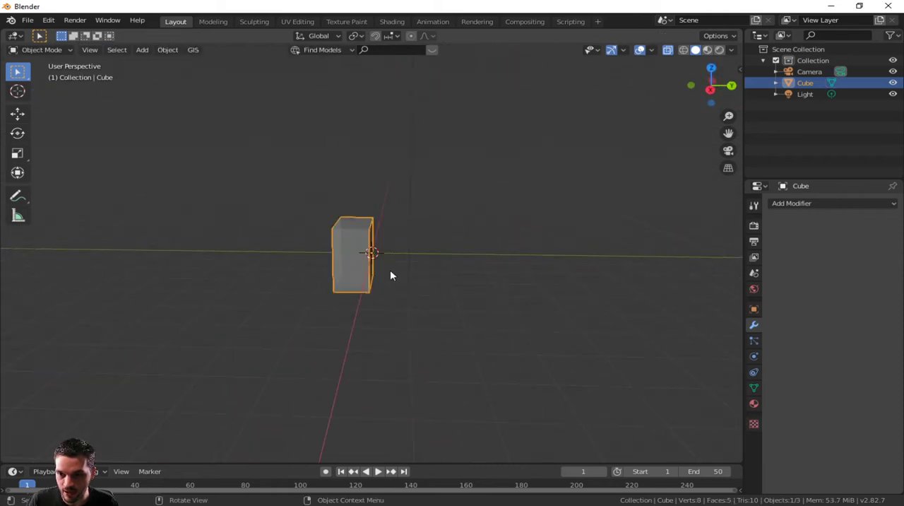
pyautogui.click(819, 204)
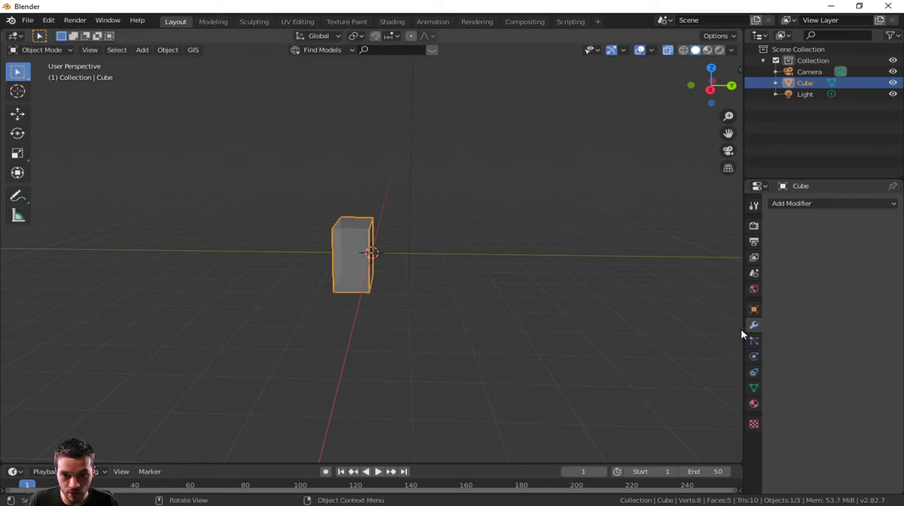
pyautogui.click(807, 204)
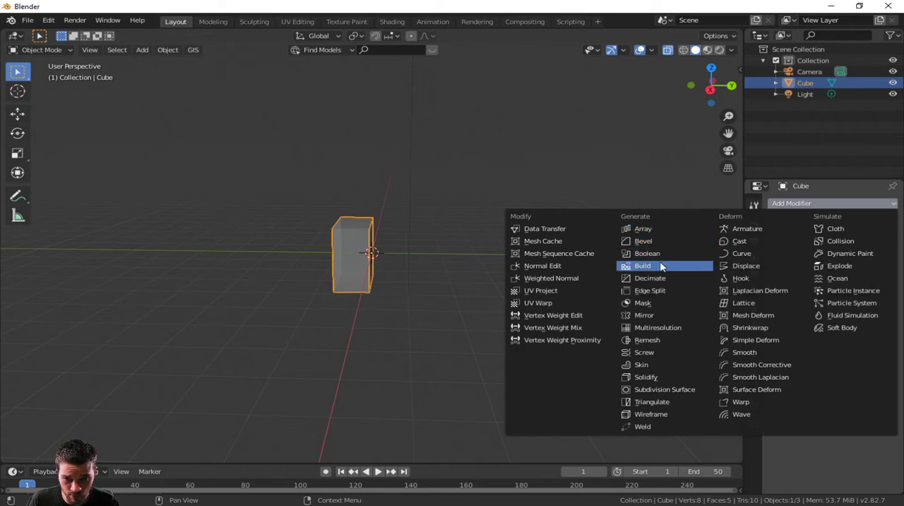
pyautogui.click(654, 319)
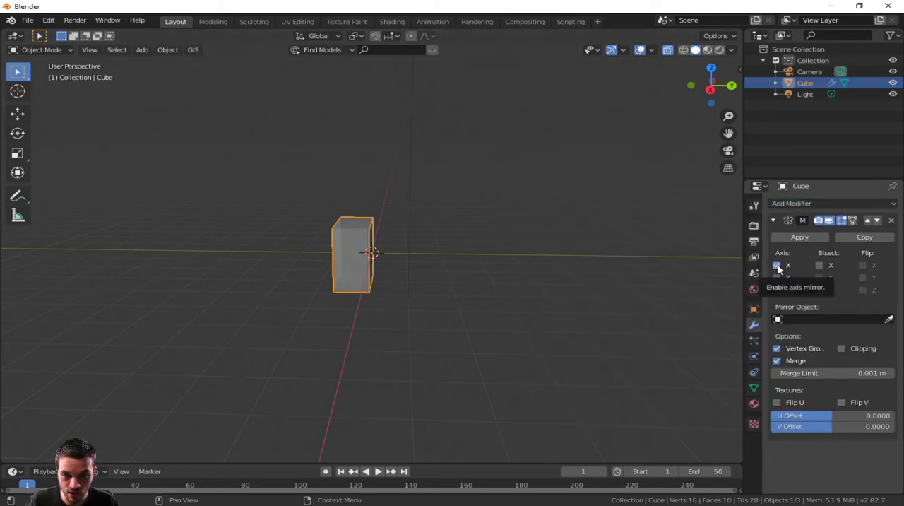
# Step: Change the Mirror modifier's axis from X to Y and enable Clipping
pyautogui.moveTo(398, 256); pyautogui.dragTo(518, 290, button='middle')
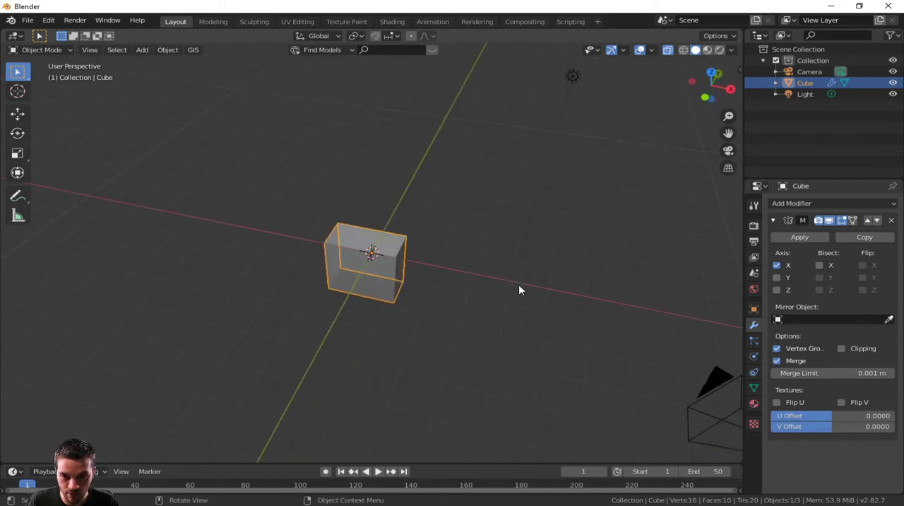
pyautogui.click(777, 265)
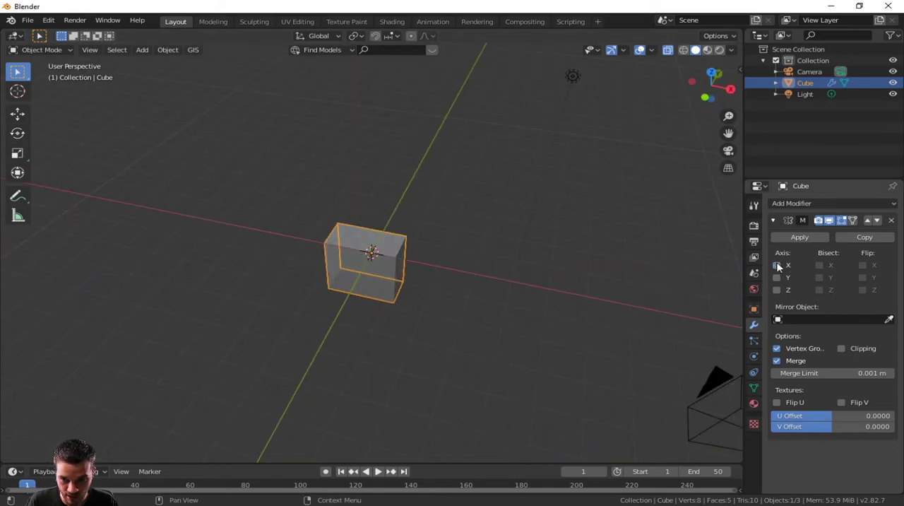
pyautogui.moveTo(504, 266); pyautogui.dragTo(399, 279, button='middle')
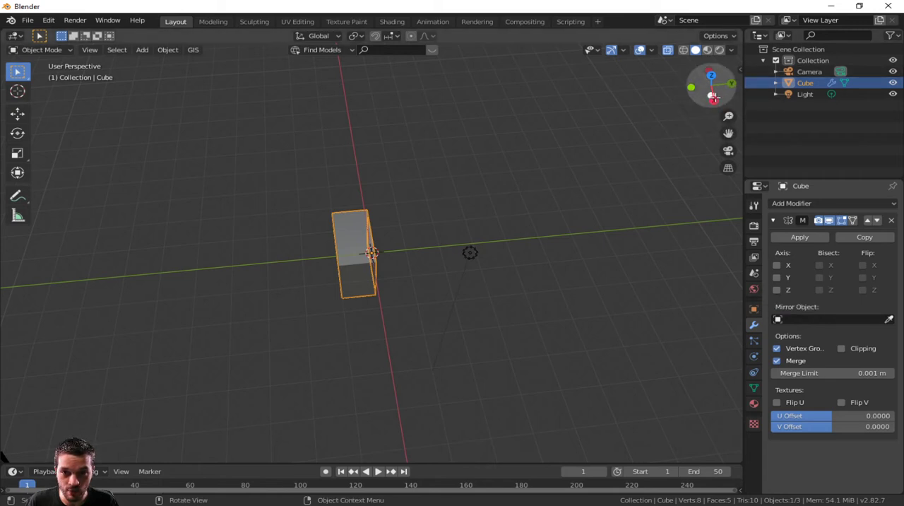
pyautogui.moveTo(710, 88); pyautogui.dragTo(678, 71)
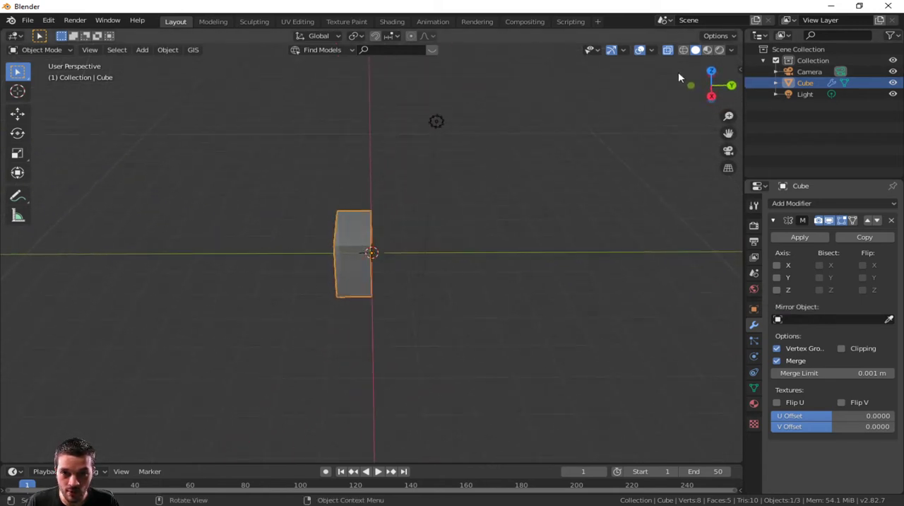
pyautogui.click(779, 281)
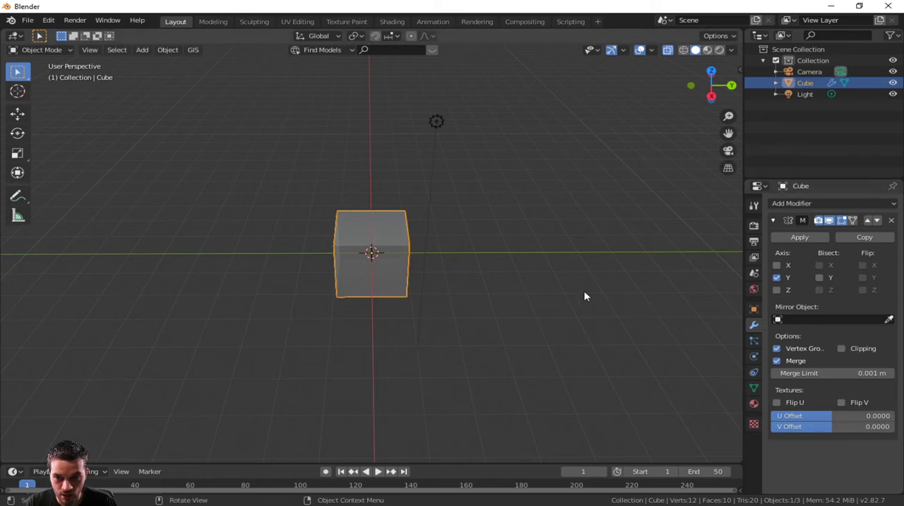
pyautogui.click(842, 349)
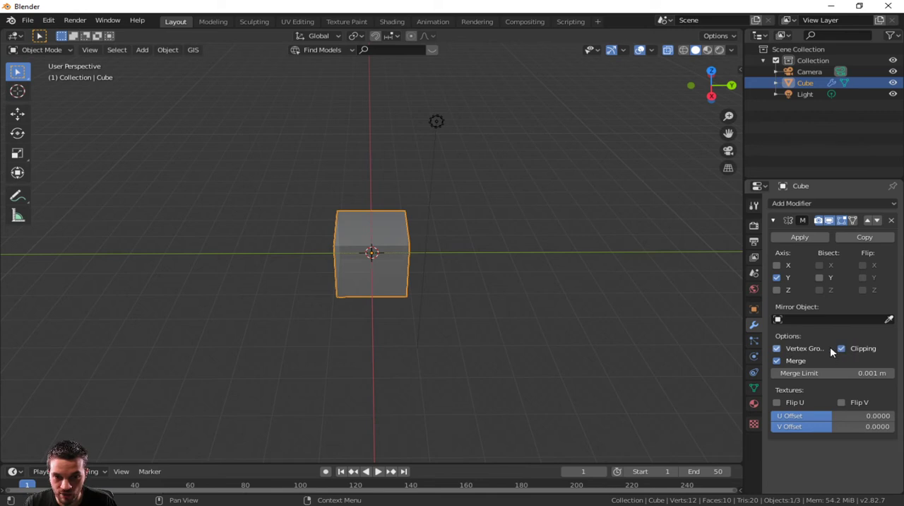
# Step: Extrude the half cube's outer end face outward along negative Y twice, making two segments about as long as the first
pyautogui.press('Tab')
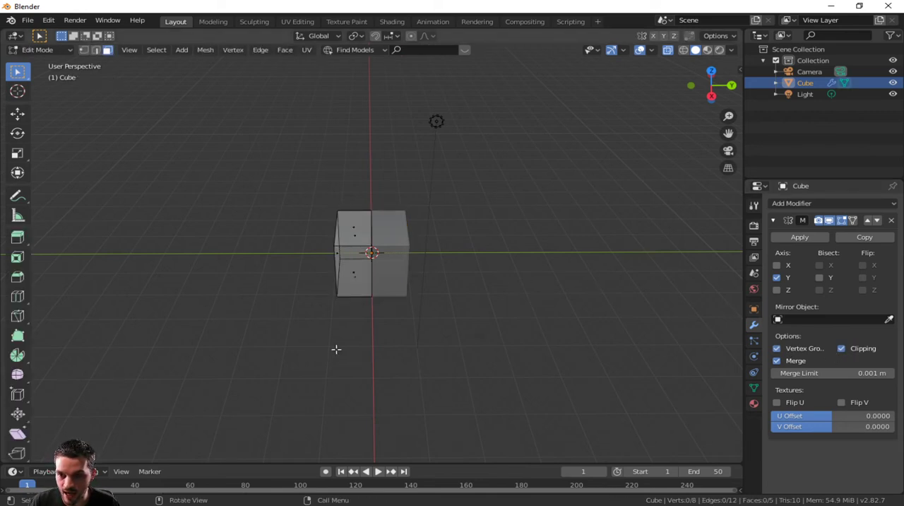
pyautogui.moveTo(354, 251); pyautogui.dragTo(323, 304, button='middle')
pyautogui.click(342, 256)
pyautogui.press('e')
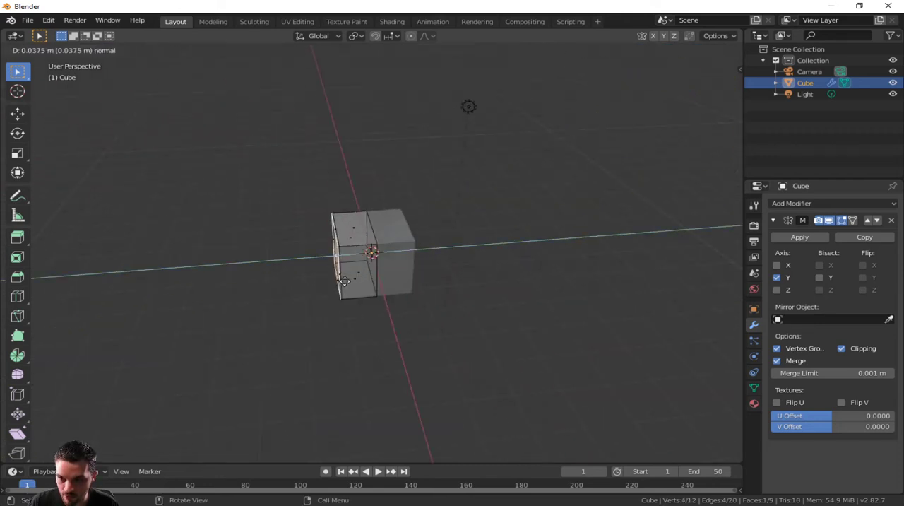
pyautogui.click(313, 287)
pyautogui.press('e')
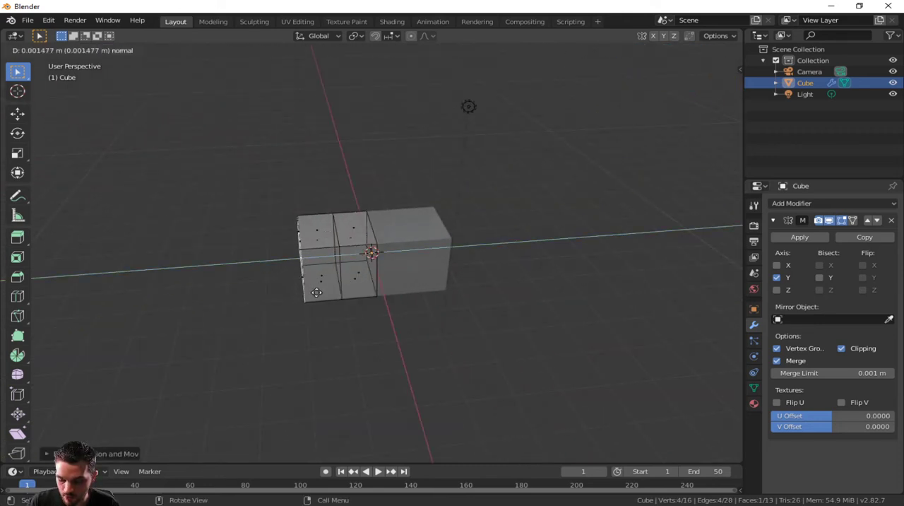
pyautogui.click(275, 298)
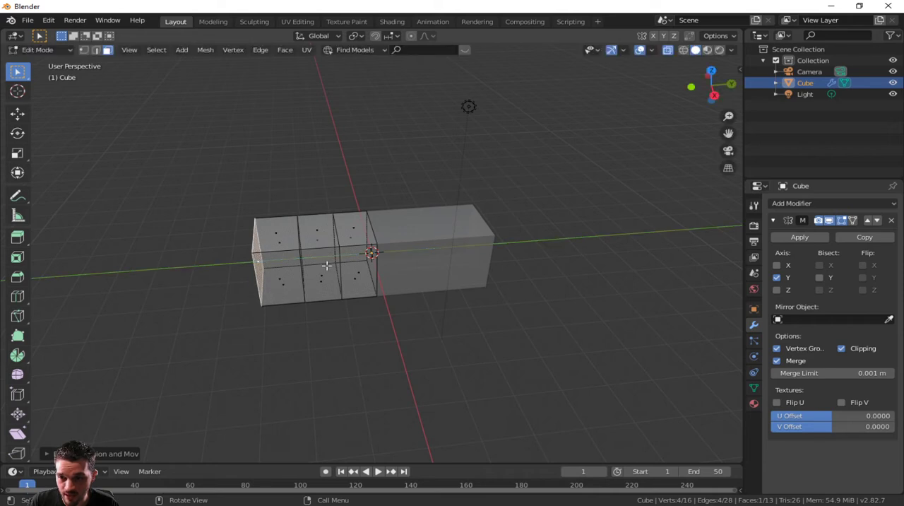
# Step: Select the four side faces of the outermost segment and extrude them as individual faces by about 1.37
pyautogui.moveTo(327, 266); pyautogui.dragTo(306, 286, button='middle')
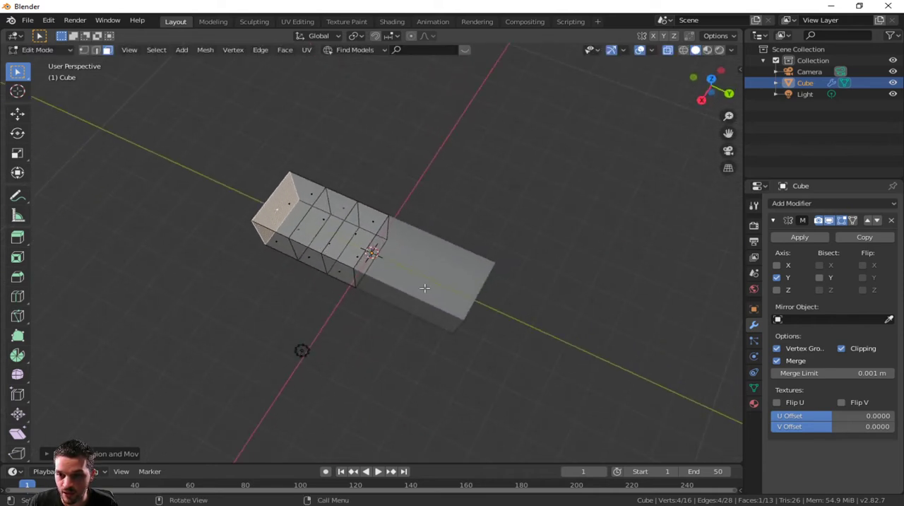
pyautogui.moveTo(427, 285); pyautogui.dragTo(522, 226, button='middle')
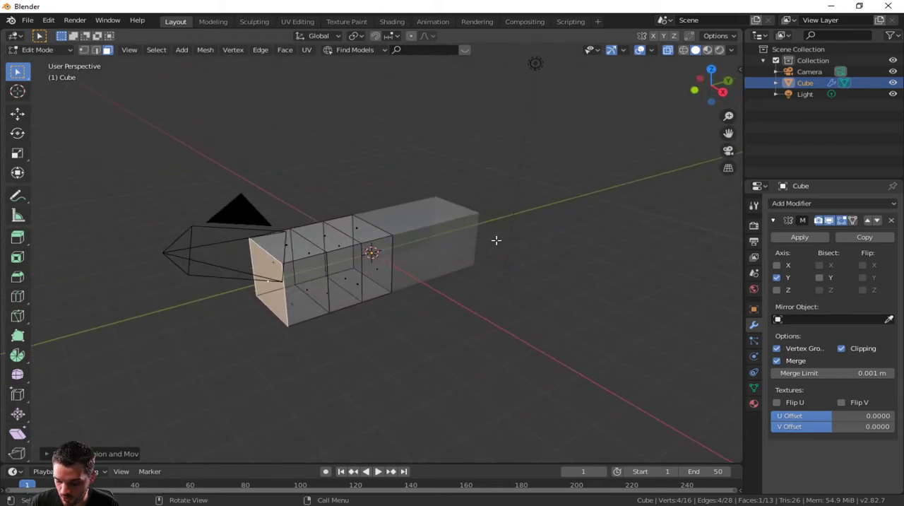
pyautogui.click(308, 288)
pyautogui.keyDown('shift'); pyautogui.click(293, 247); pyautogui.keyUp('shift')
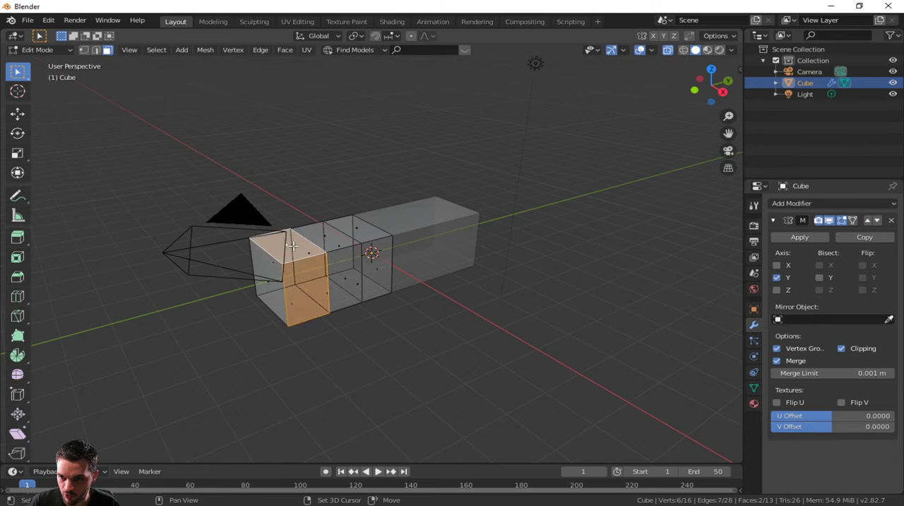
pyautogui.moveTo(293, 247); pyautogui.dragTo(456, 221, button='middle')
pyautogui.keyDown('shift'); pyautogui.click(421, 283); pyautogui.keyUp('shift')
pyautogui.keyDown('shift'); pyautogui.click(456, 221); pyautogui.keyUp('shift')
pyautogui.moveTo(500, 257); pyautogui.dragTo(430, 285, button='middle')
pyautogui.hotkey('alt', 'e')
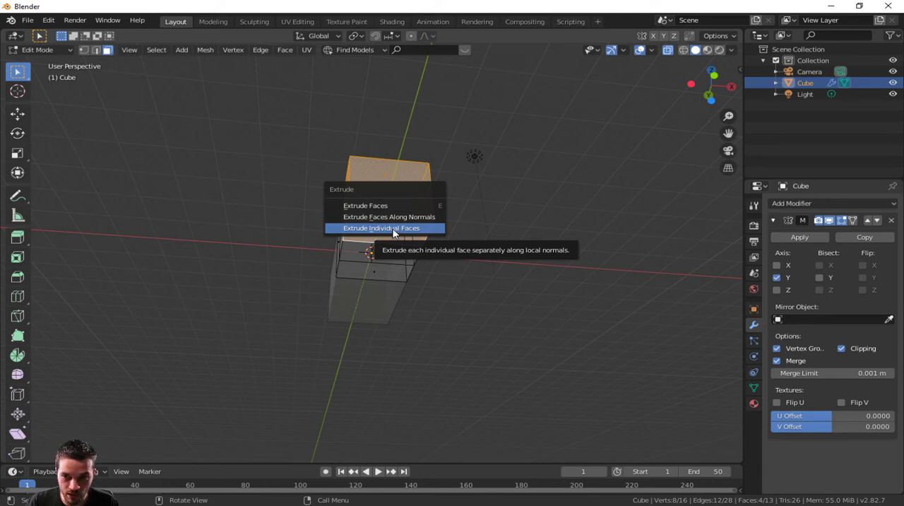
pyautogui.click(393, 229)
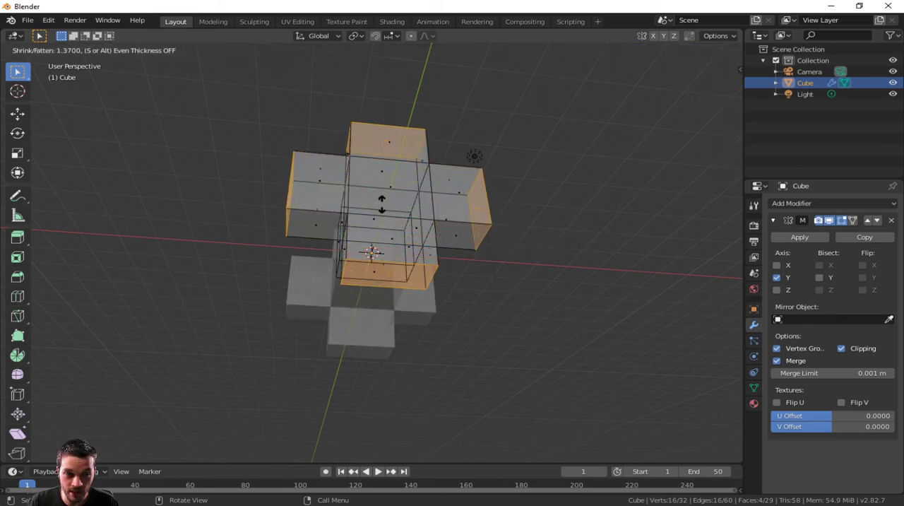
pyautogui.click(382, 203)
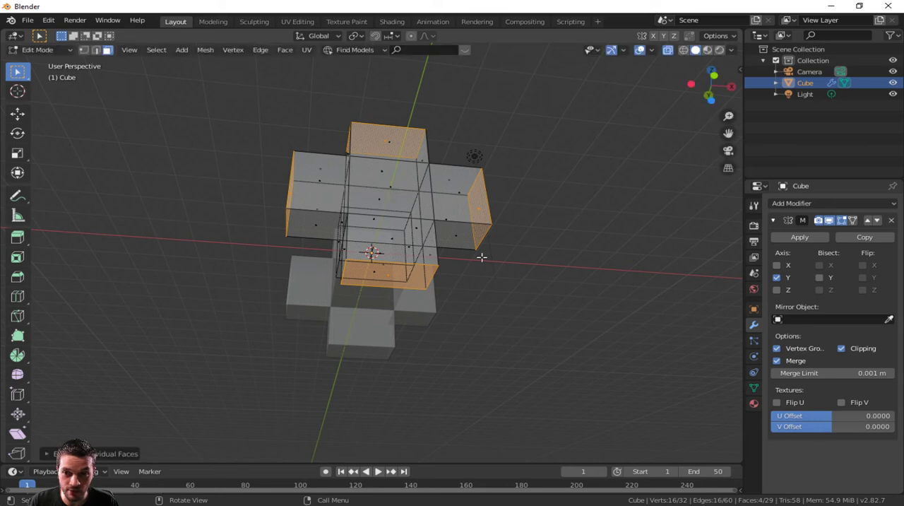
# Step: Extrude the end faces of the four new arms in place, trying an X-axis offset and cancelling the movement
pyautogui.moveTo(504, 274); pyautogui.dragTo(457, 315, button='middle')
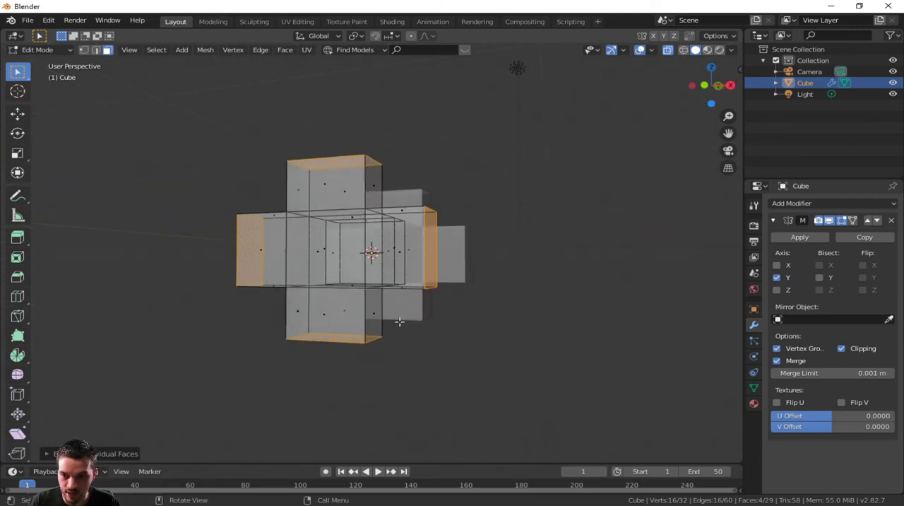
pyautogui.moveTo(413, 316); pyautogui.dragTo(431, 319, button='middle')
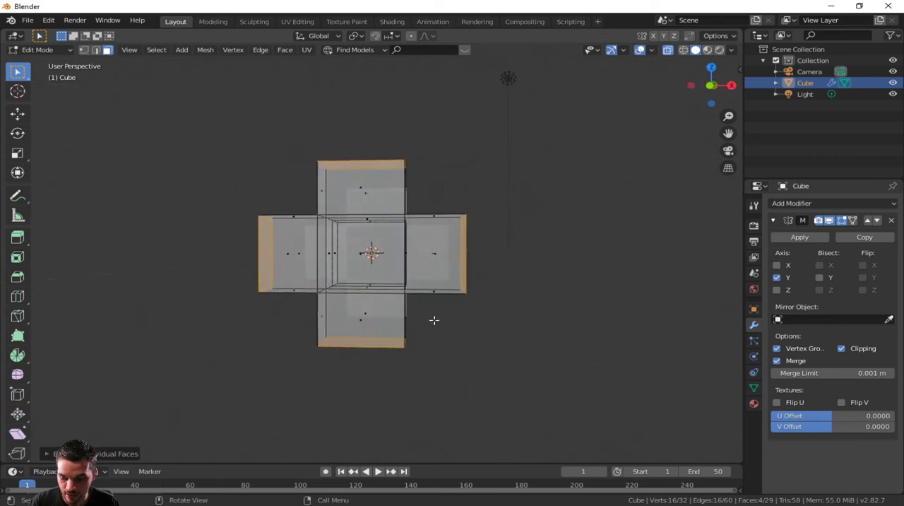
pyautogui.press('e')
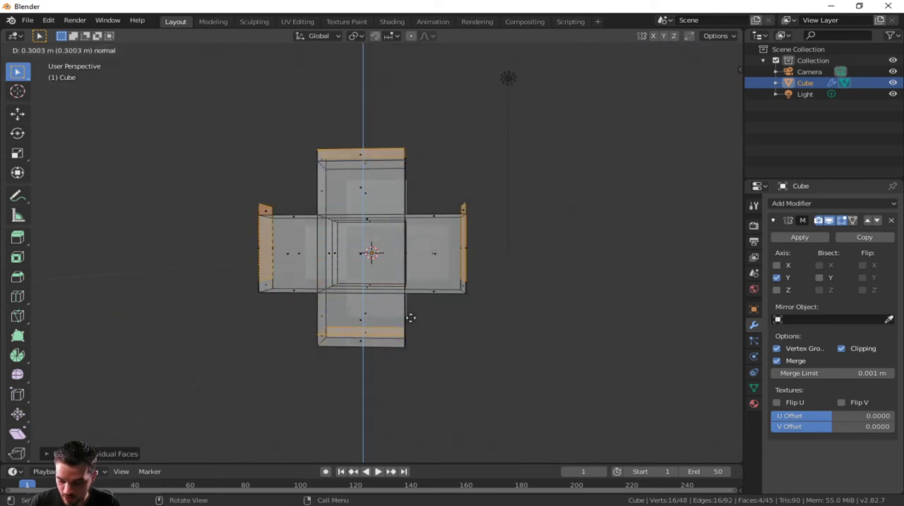
pyautogui.press('x')
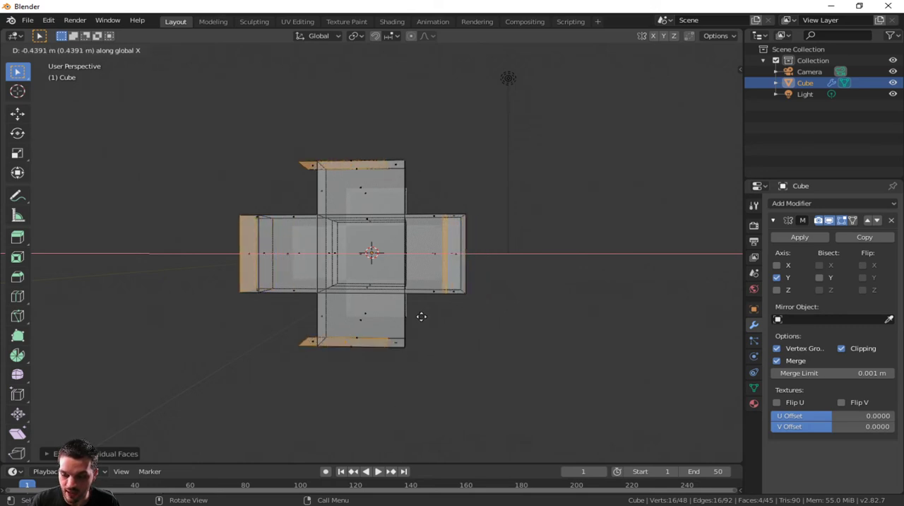
pyautogui.press('Escape')
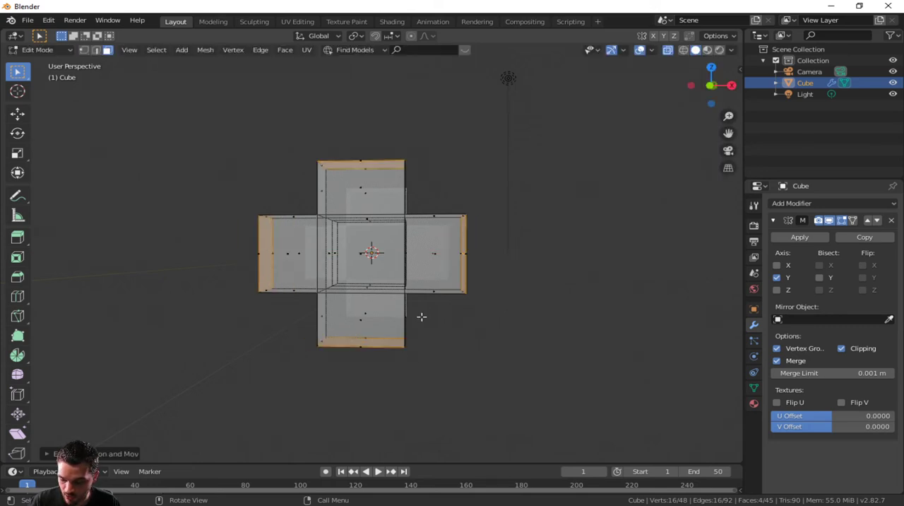
# Step: Undo the in-place extrusion and extrude the four arms' end faces as individual faces by about 0.09
pyautogui.hotkey('ctrl', 'z')
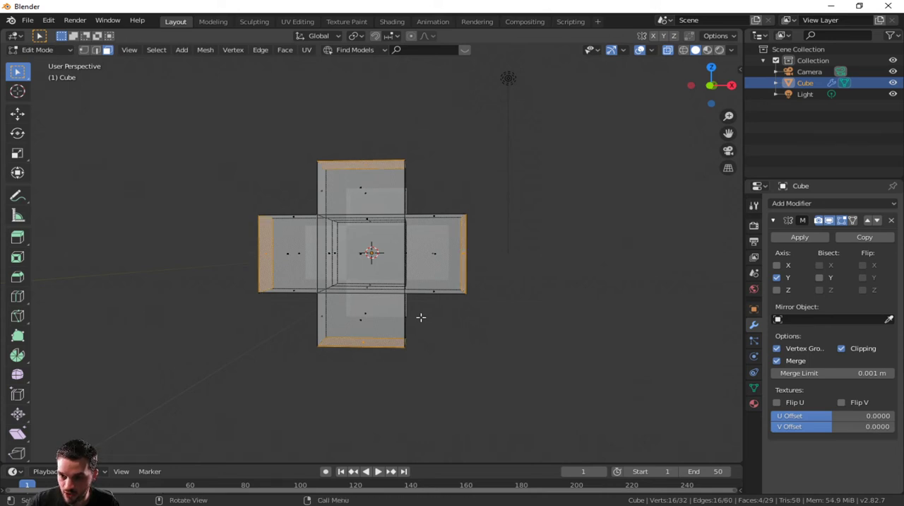
pyautogui.hotkey('alt', 'e')
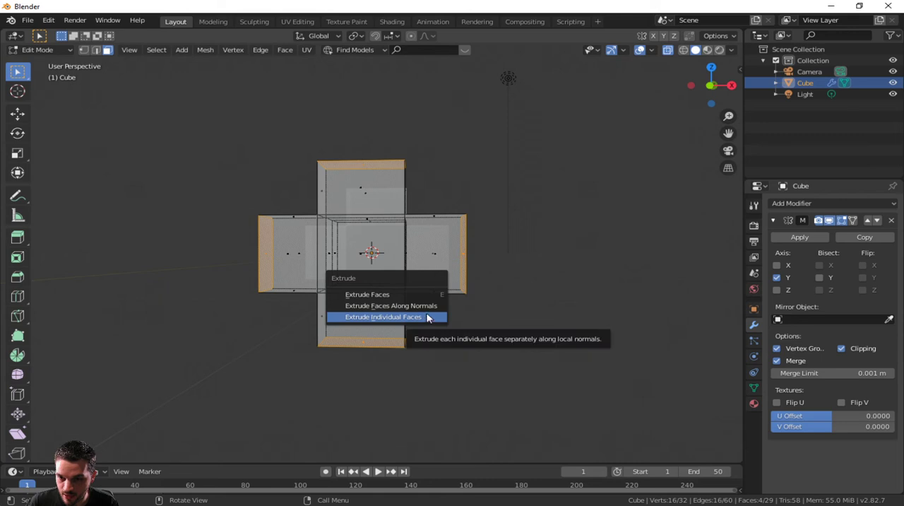
pyautogui.click(424, 317)
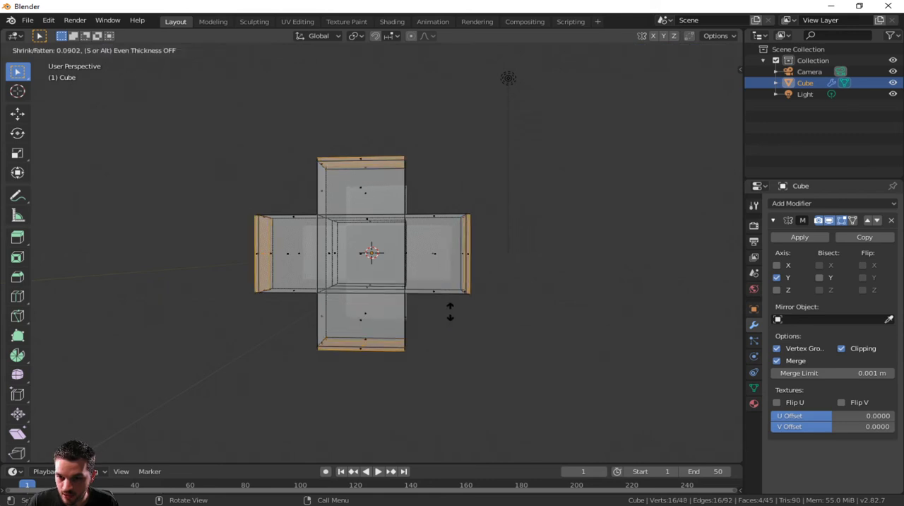
pyautogui.click(449, 310)
# Step: Scale up the four extruded end faces slightly so the arm tips flare outward, and return to Object Mode
pyautogui.press('s')
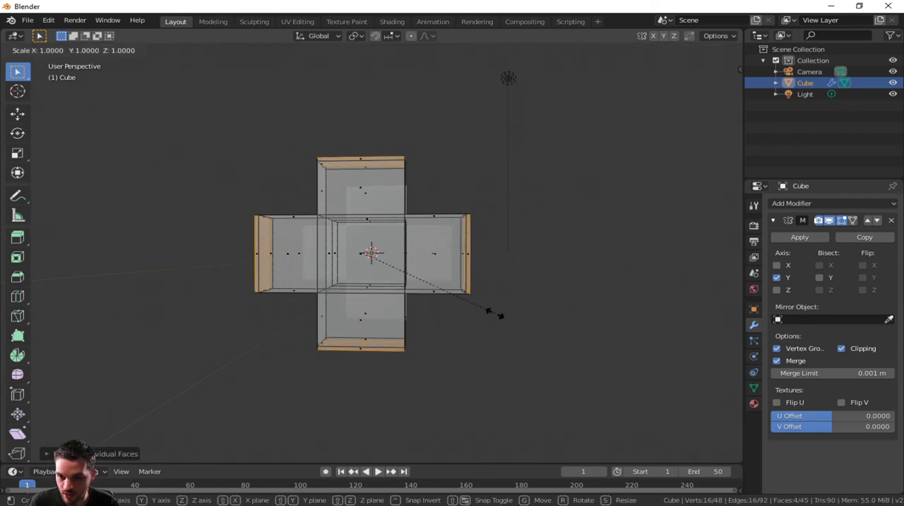
pyautogui.click(503, 303)
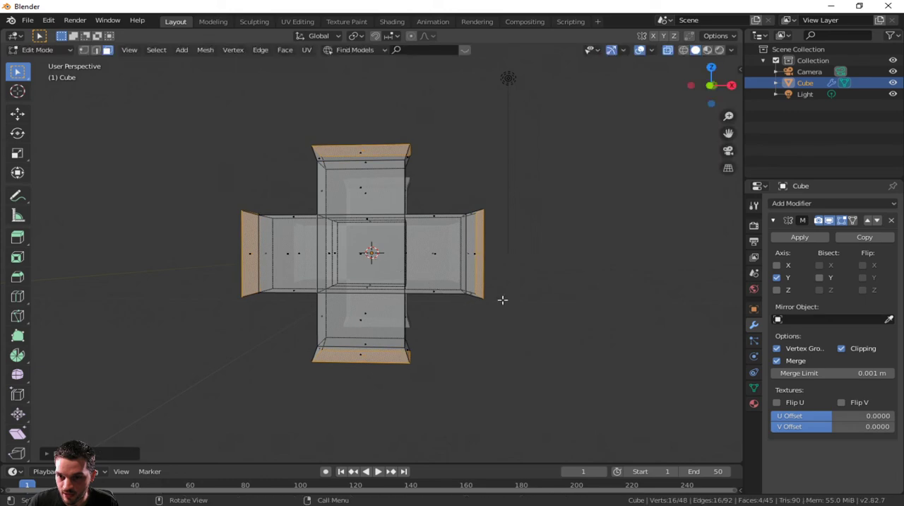
pyautogui.moveTo(500, 298); pyautogui.dragTo(16, 265, button='middle')
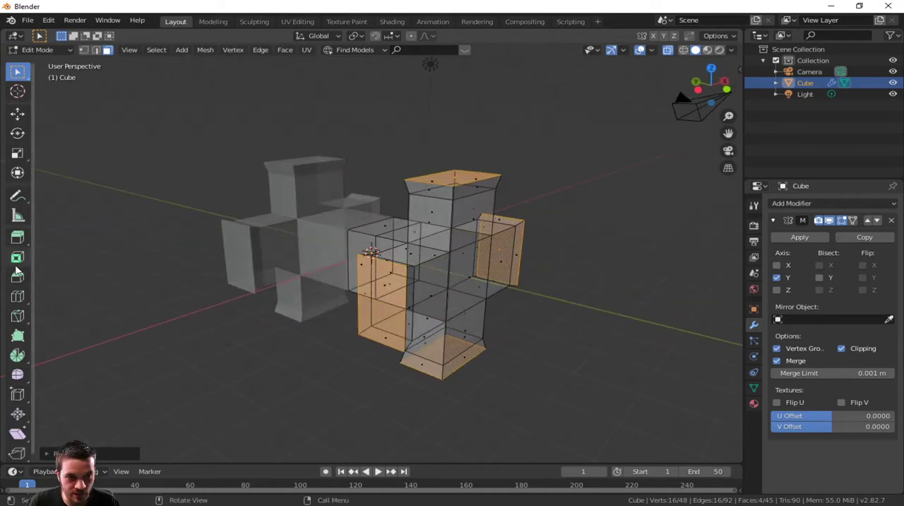
pyautogui.moveTo(415, 293)
pyautogui.mouseDown(button='middle')
pyautogui.moveTo(439, 304)
pyautogui.moveTo(428, 373)
pyautogui.moveTo(520, 310)
pyautogui.moveTo(513, 285)
pyautogui.moveTo(430, 284)
pyautogui.mouseUp(button='middle')
pyautogui.press('Tab')
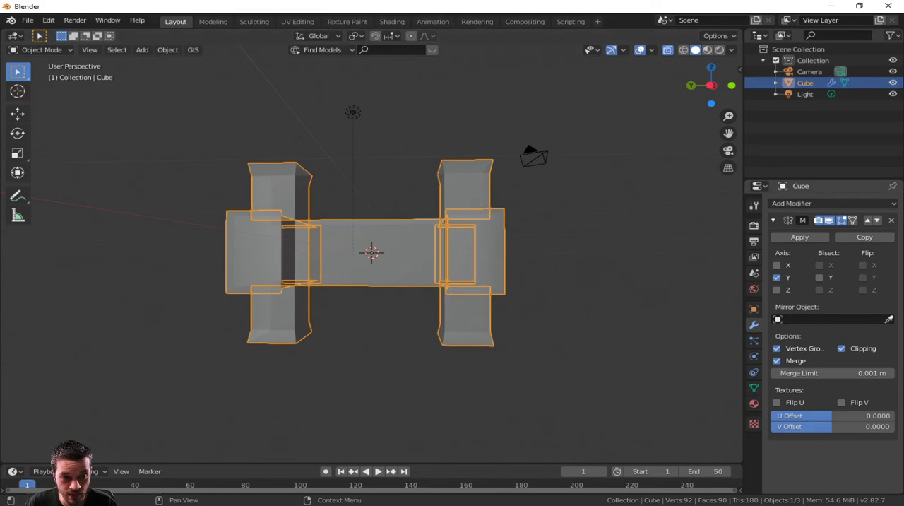